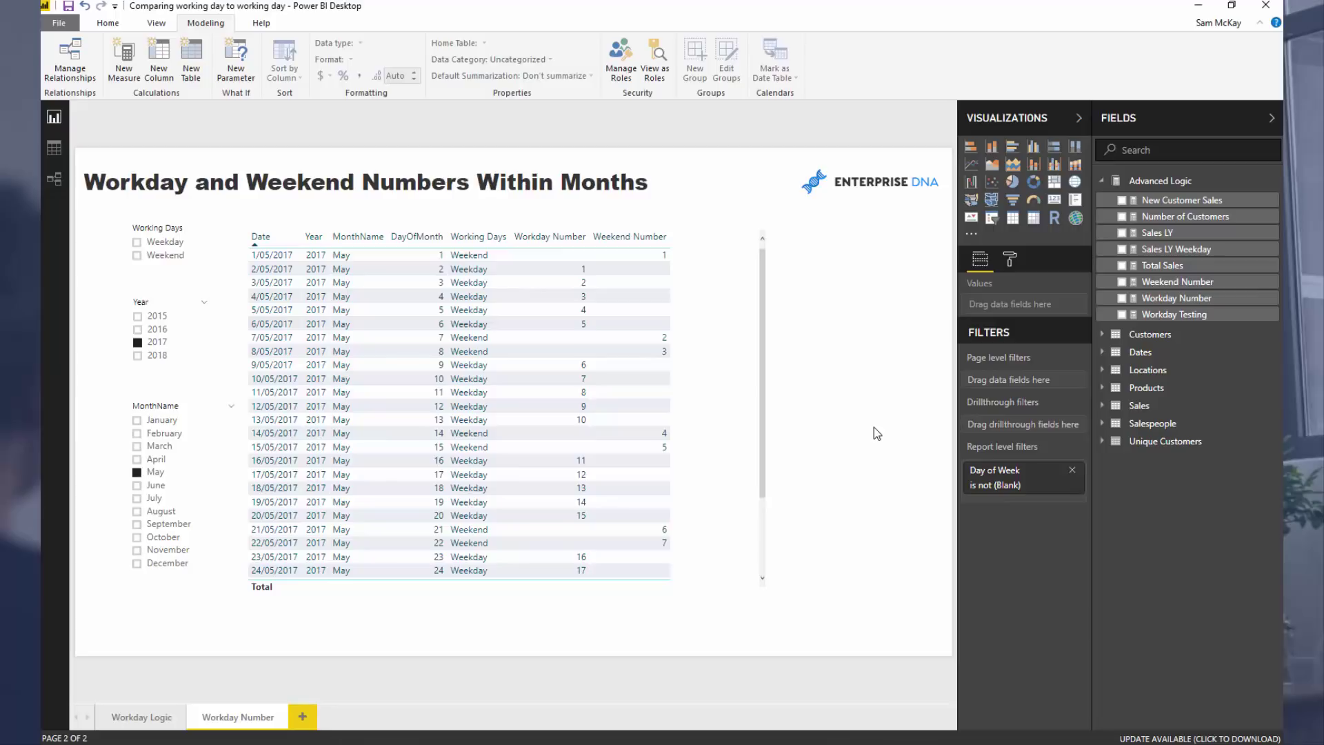
# Step: Show the table visual's fields and filters, then deselect it to return to the page view
pyautogui.click(724, 384)
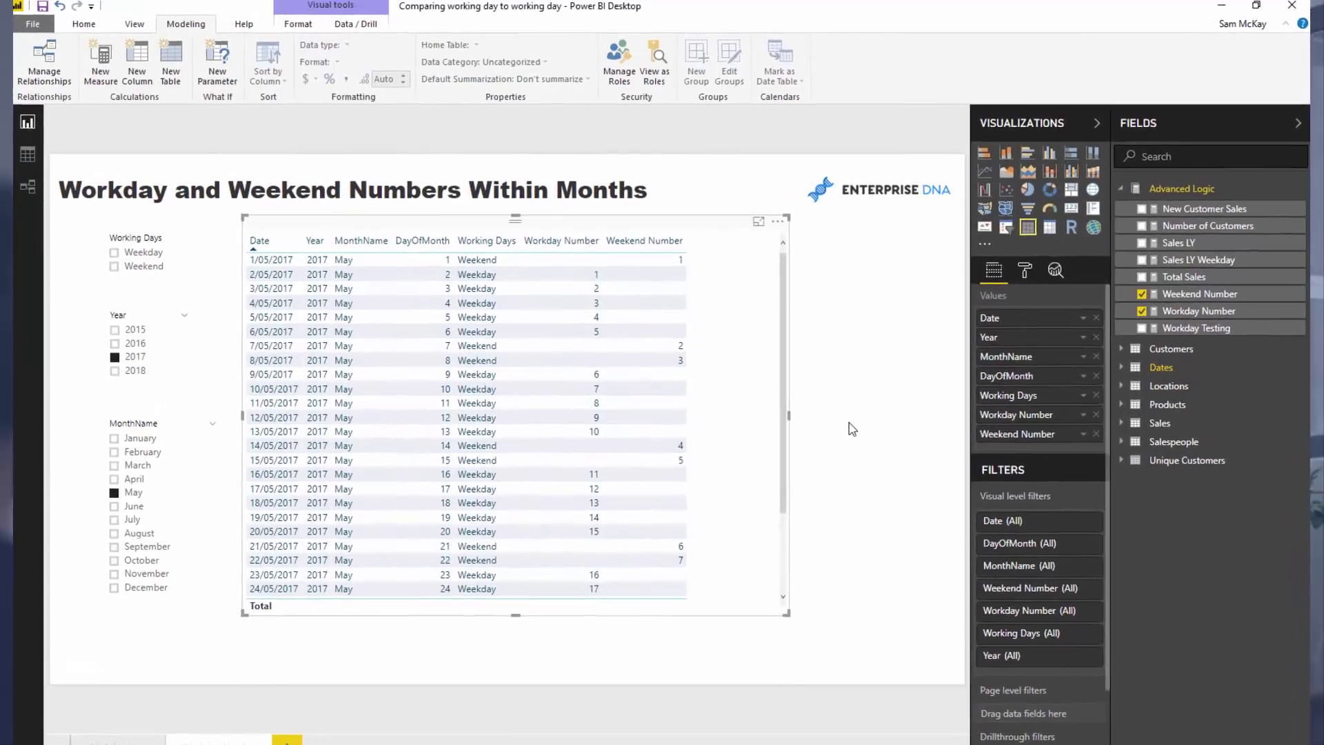
pyautogui.click(850, 429)
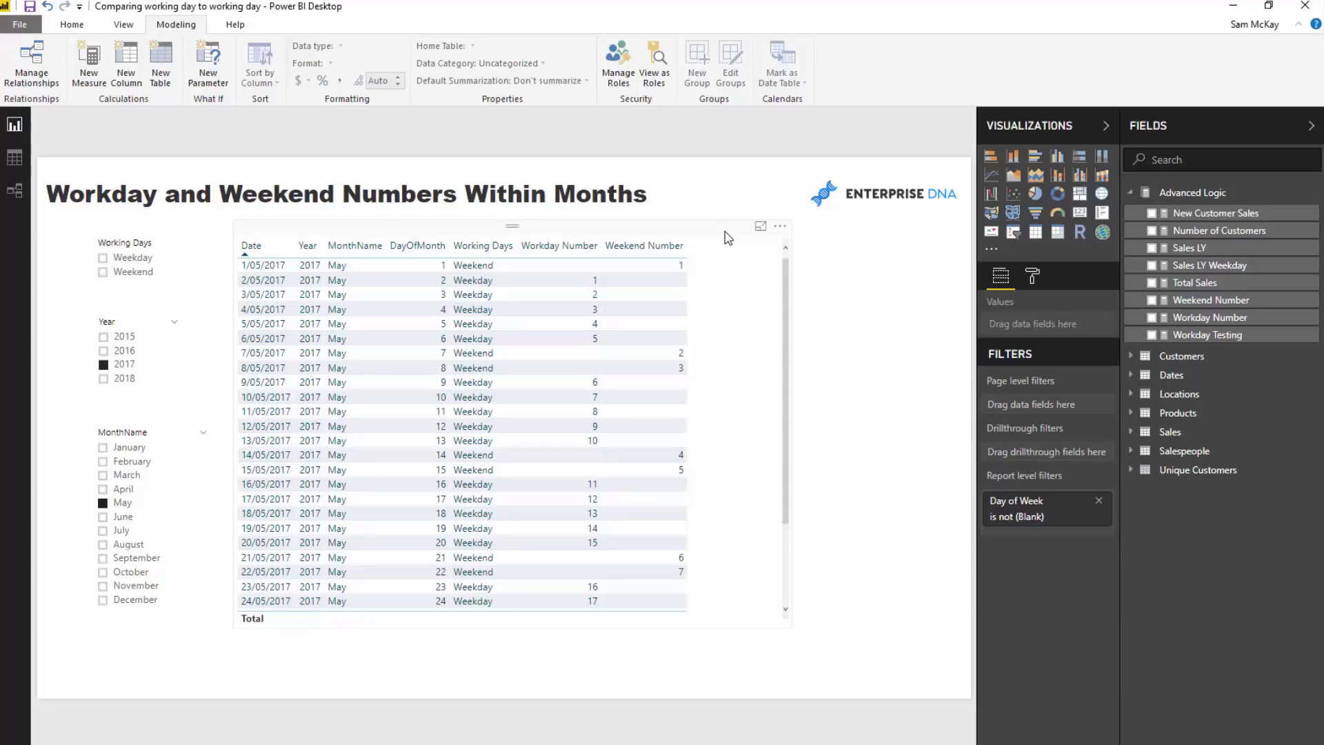
# Step: Select the day-by-day table visual to show its fields and filters again
pyautogui.click(725, 237)
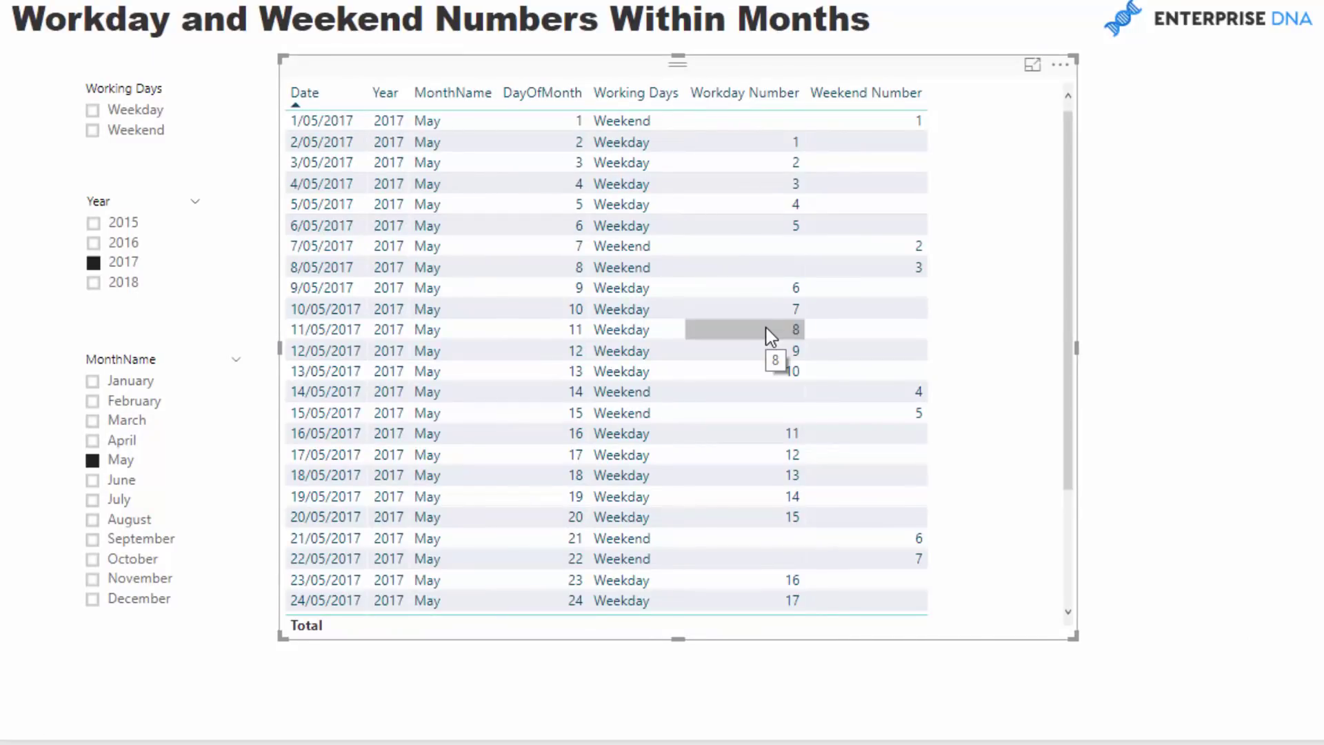
pyautogui.scroll(-3, 768, 335)
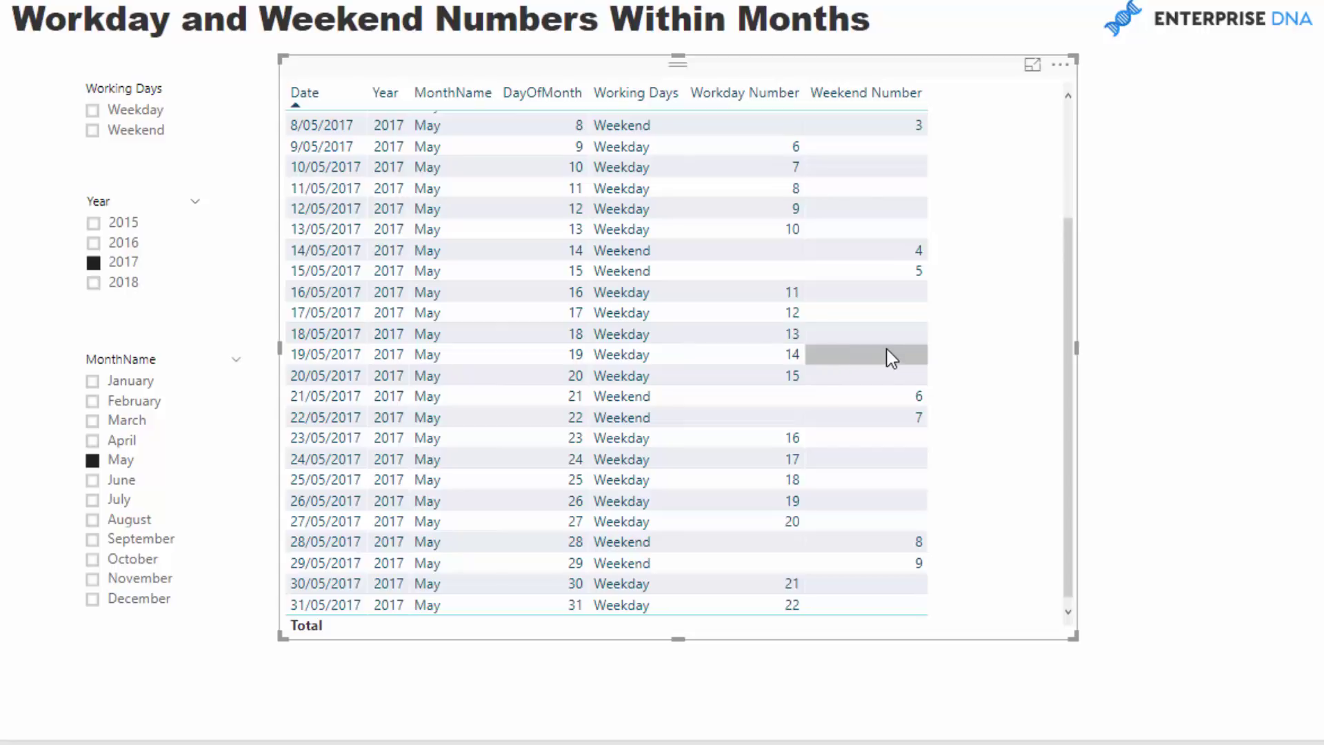
pyautogui.scroll(1, 890, 357)
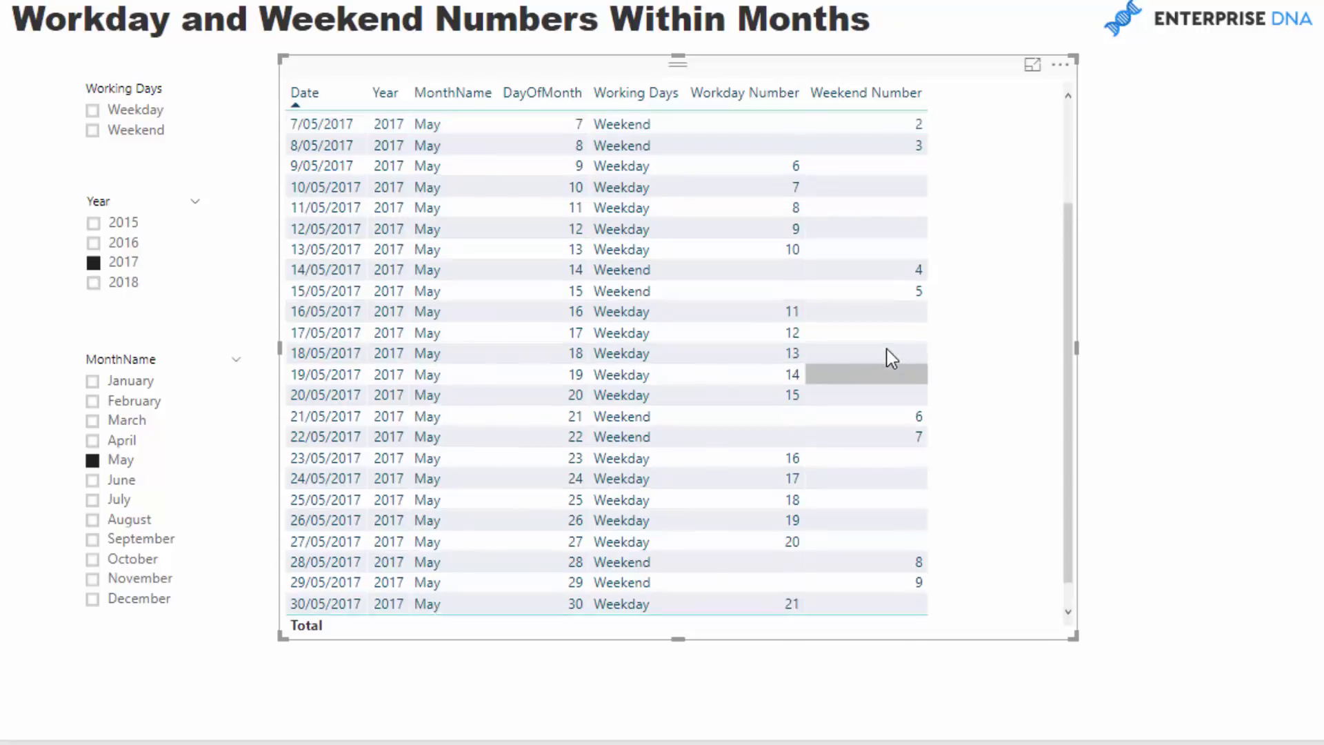
pyautogui.scroll(2, 890, 358)
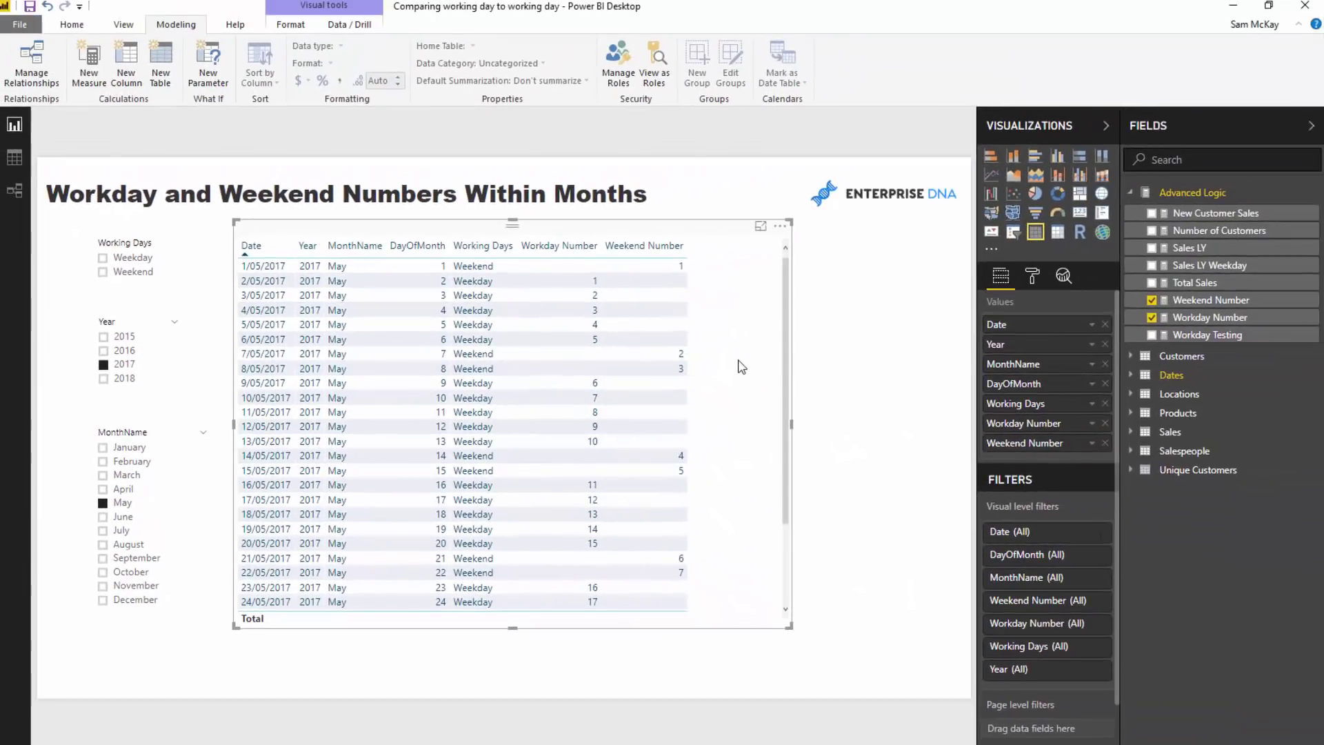
# Step: Open the Workday Number formula and highlight its RANKX line and MonthTable reference
pyautogui.click(1195, 328)
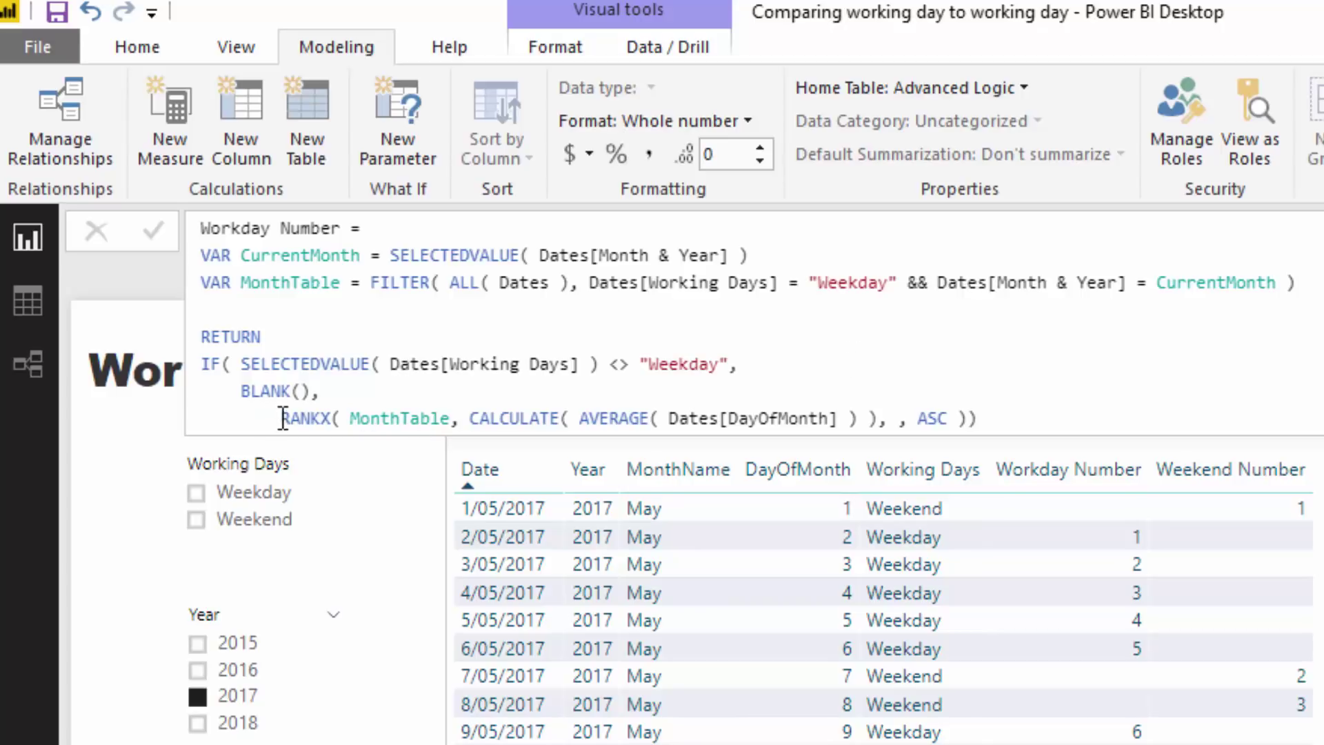
pyautogui.moveTo(277, 418); pyautogui.dragTo(1067, 412)
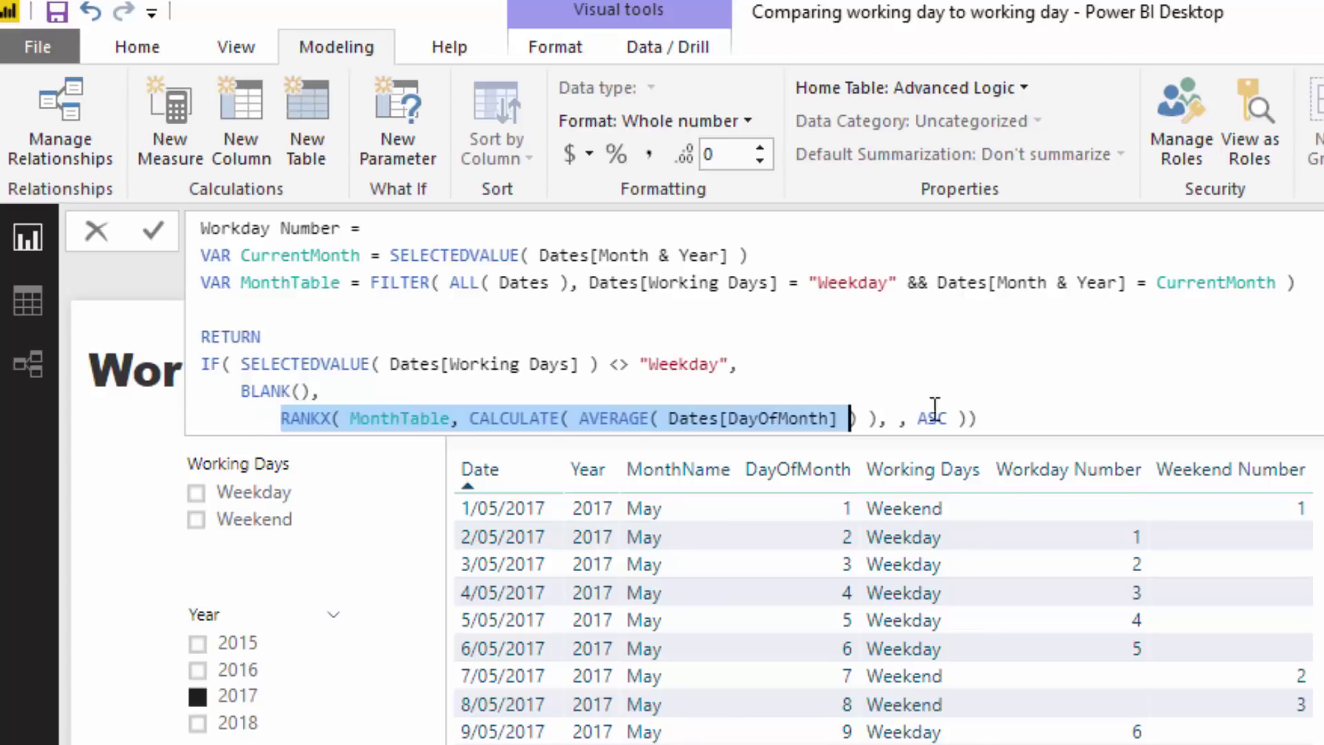
pyautogui.click(1063, 418)
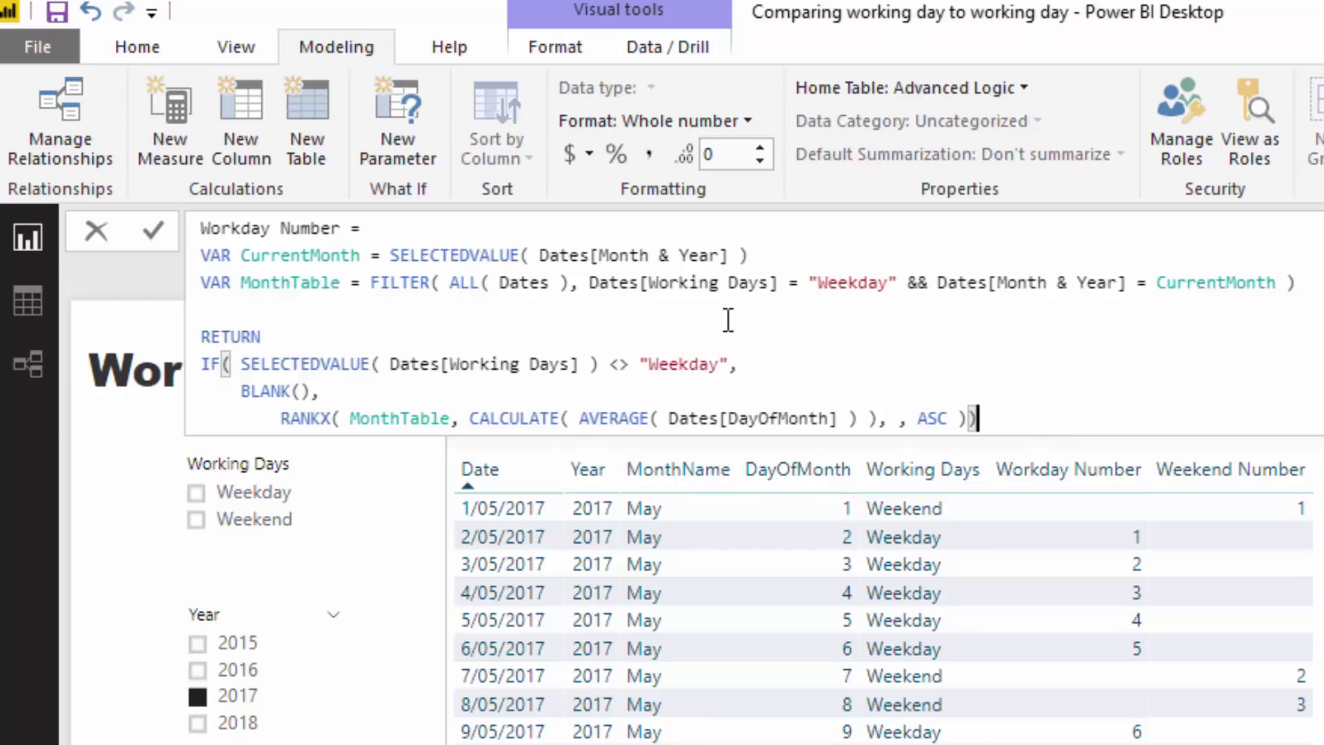
pyautogui.click(352, 418)
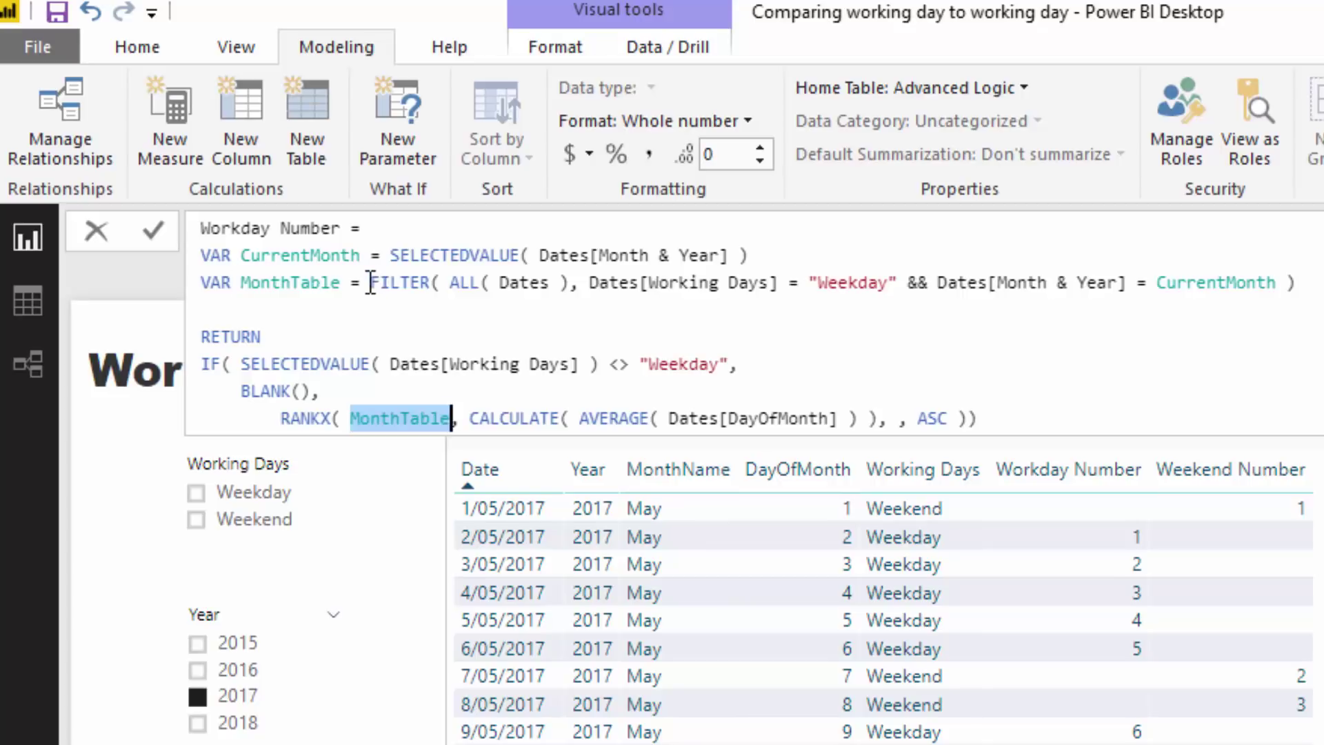
pyautogui.moveTo(370, 283); pyautogui.dragTo(1295, 283)
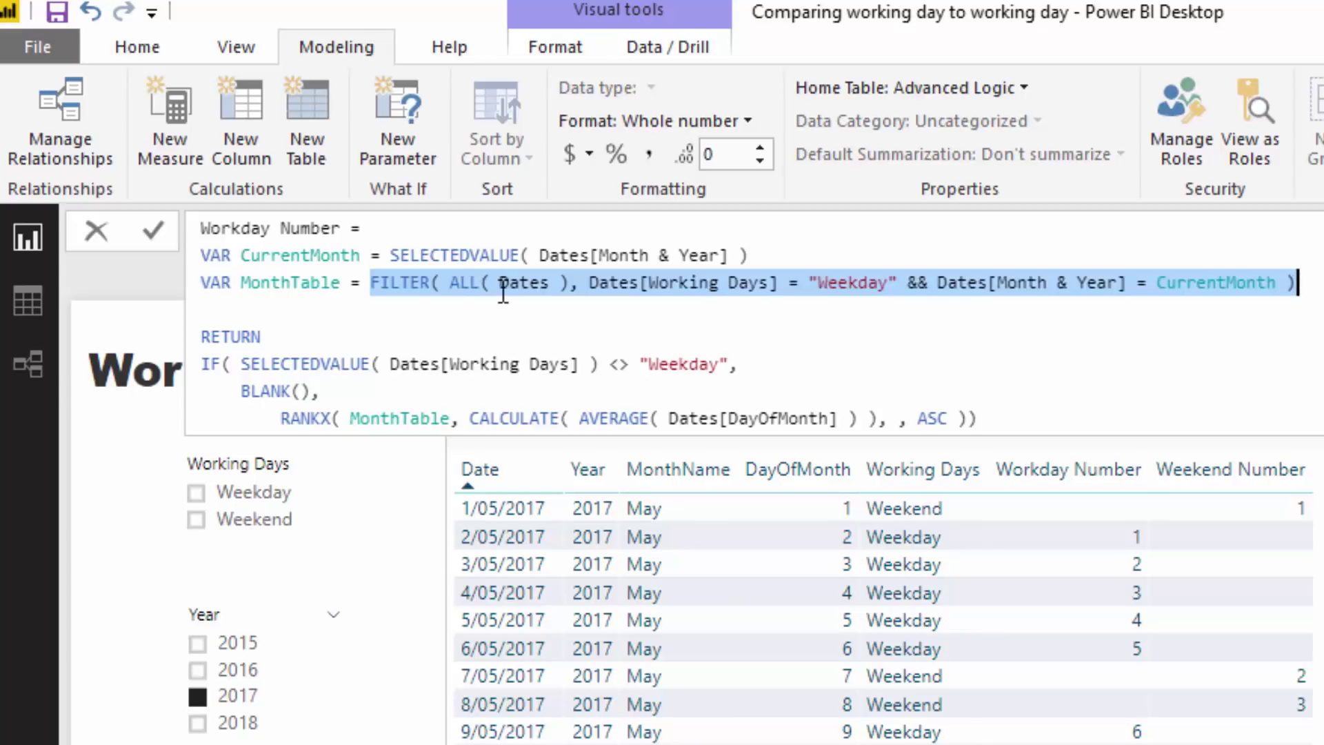
pyautogui.click(896, 281)
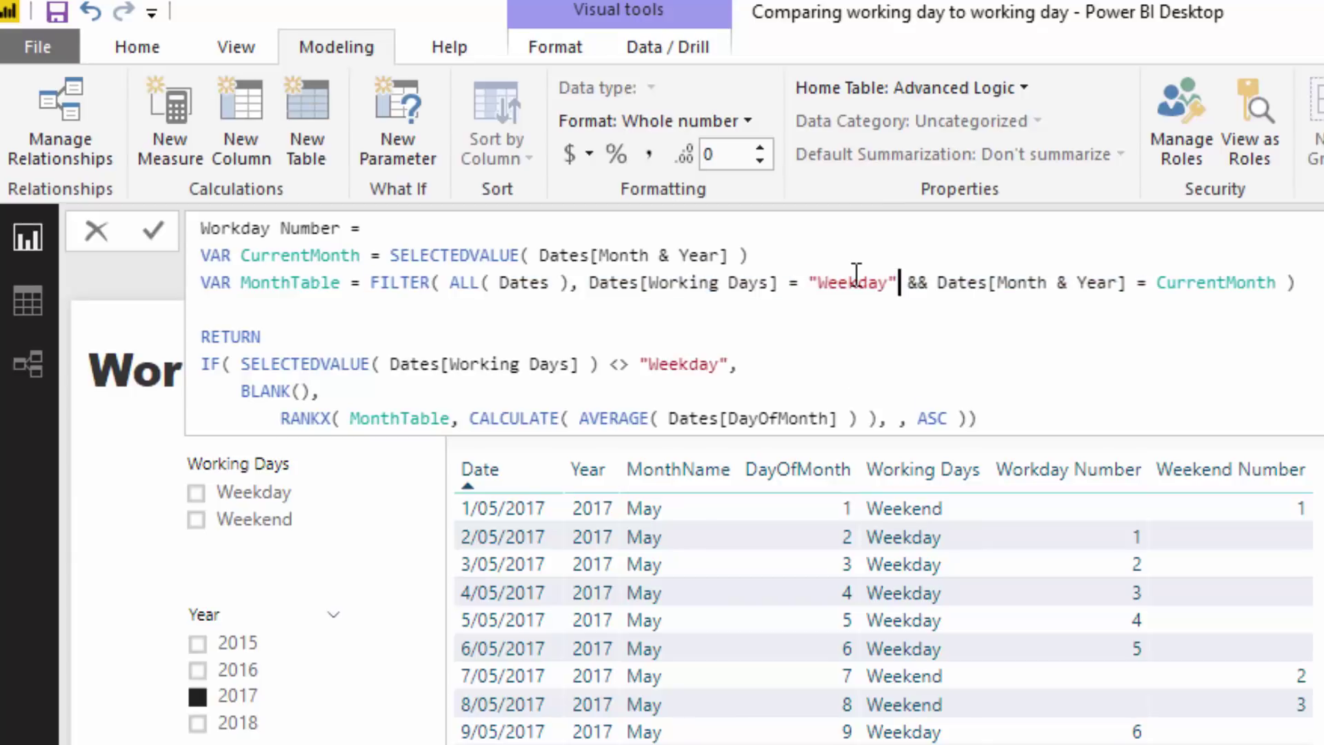
pyautogui.keyDown('shift'); pyautogui.click(809, 282); pyautogui.keyUp('shift')
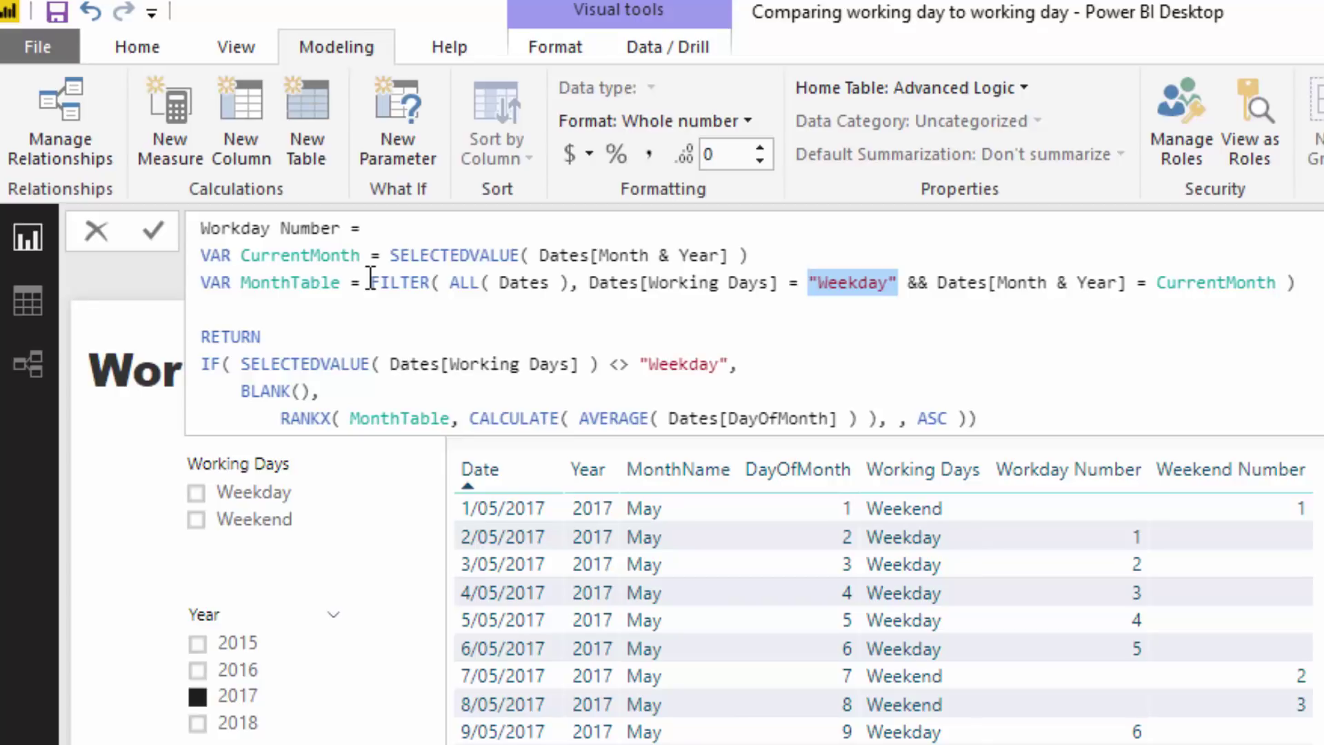
pyautogui.moveTo(370, 282); pyautogui.dragTo(1295, 281)
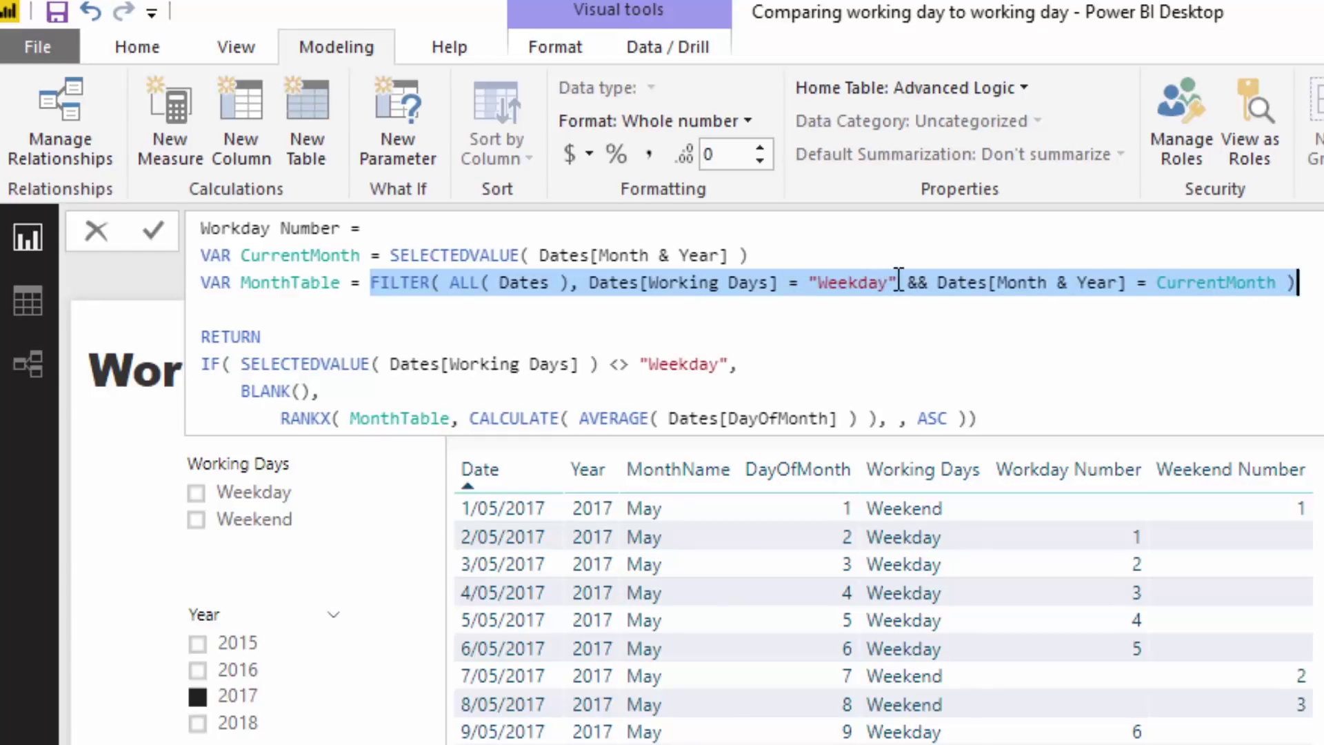
pyautogui.moveTo(898, 282); pyautogui.dragTo(592, 282)
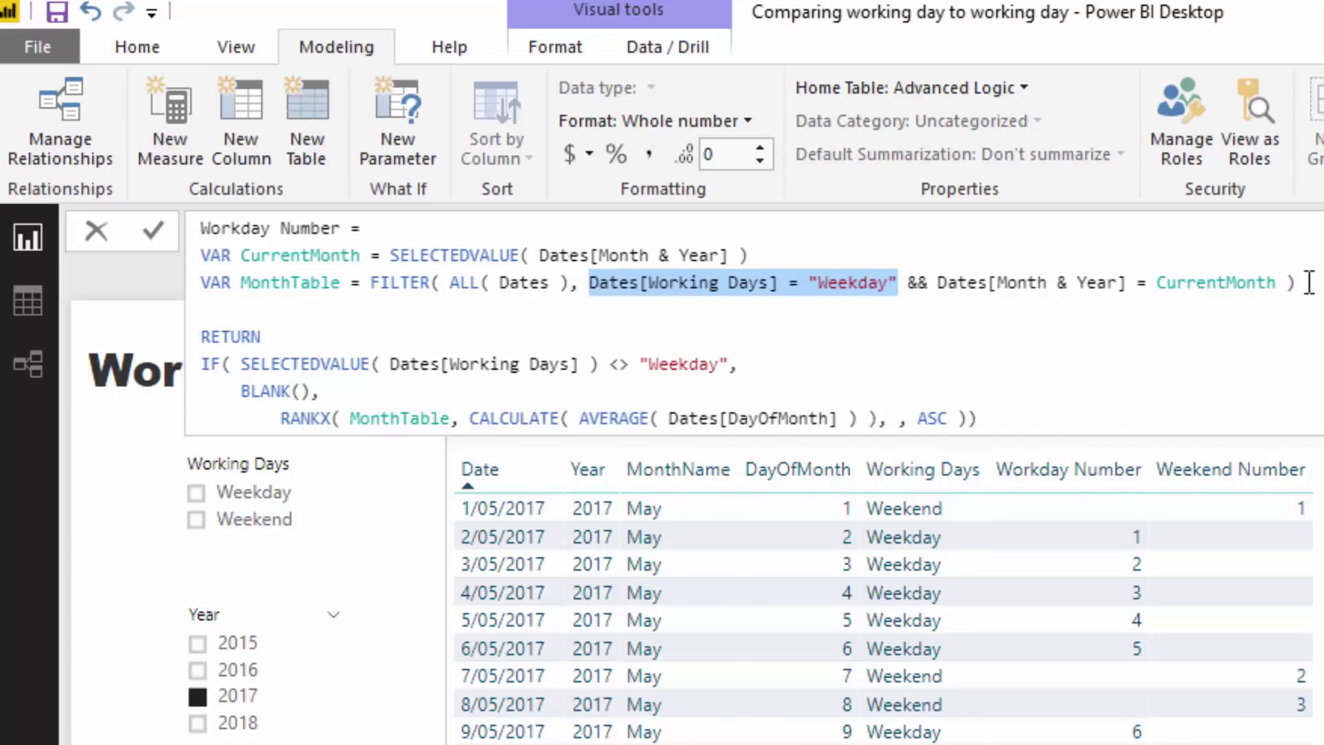
pyautogui.moveTo(1299, 282); pyautogui.dragTo(372, 283)
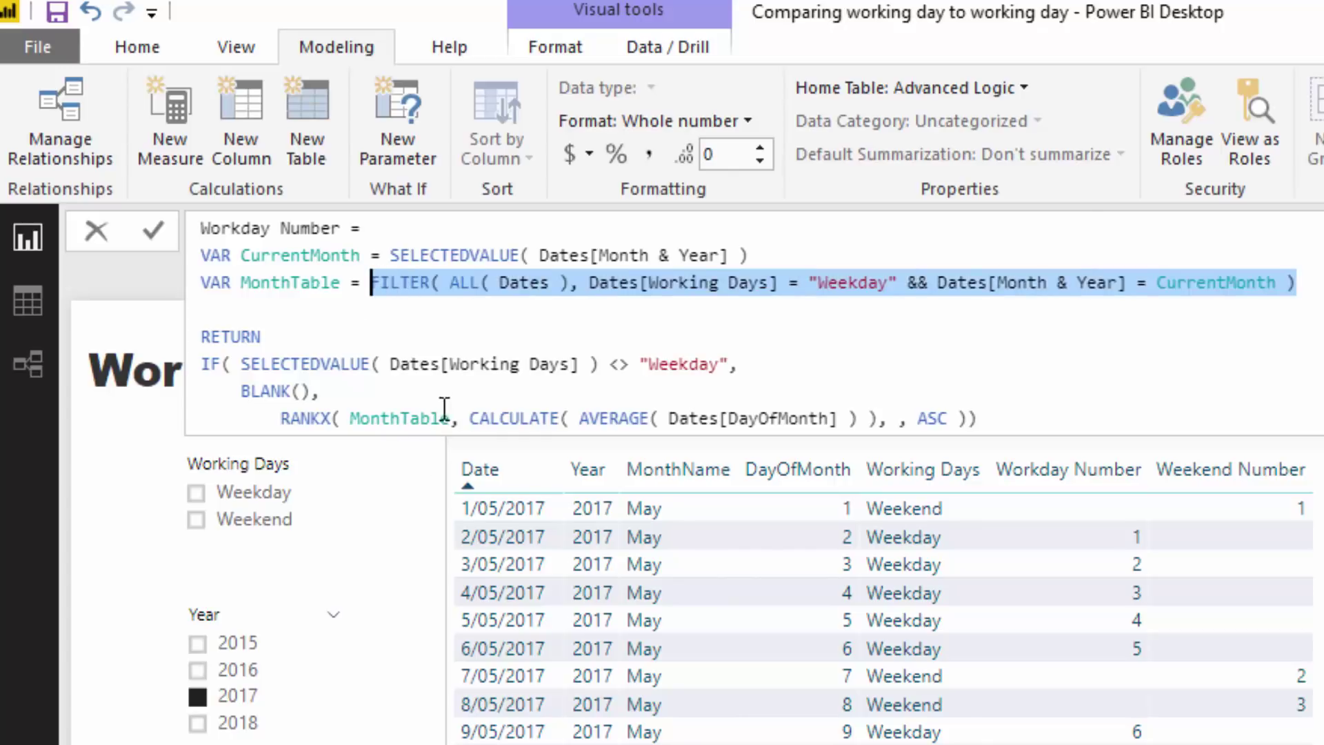
pyautogui.moveTo(450, 418); pyautogui.dragTo(344, 419)
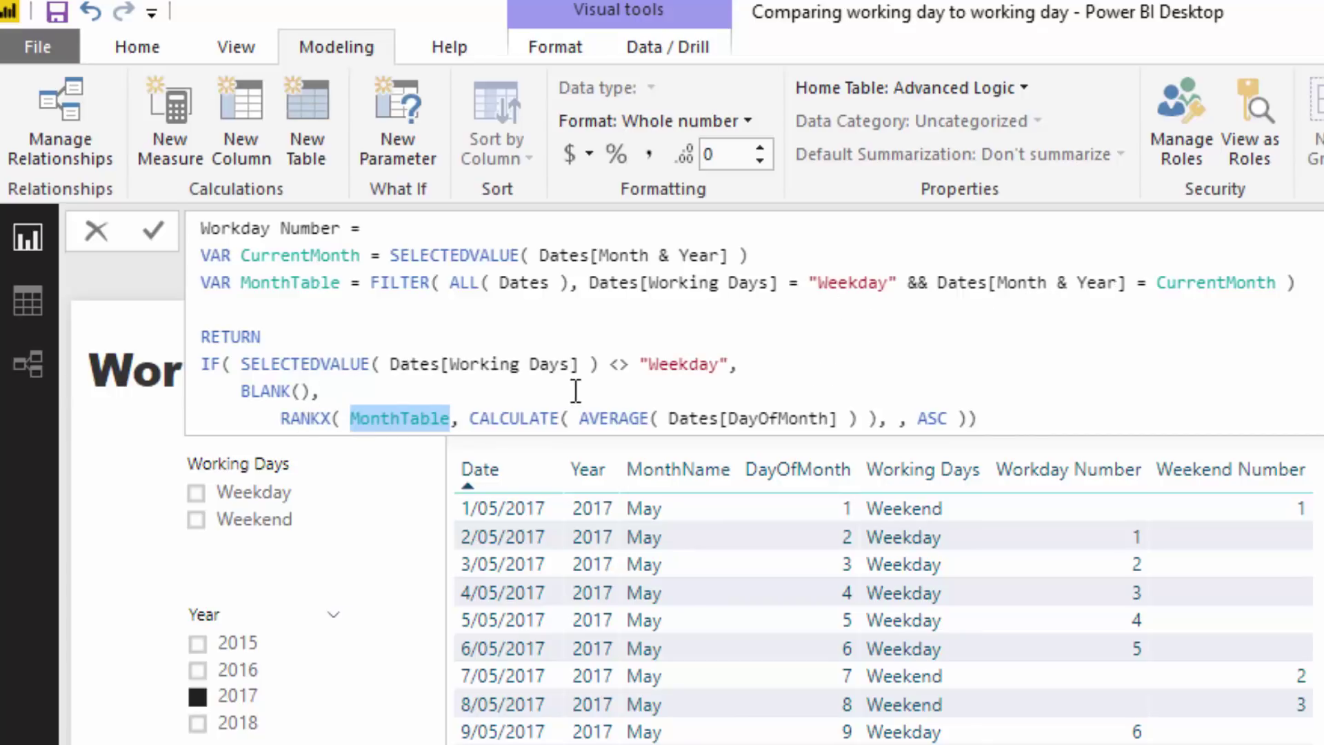
pyautogui.moveTo(471, 418); pyautogui.dragTo(878, 417)
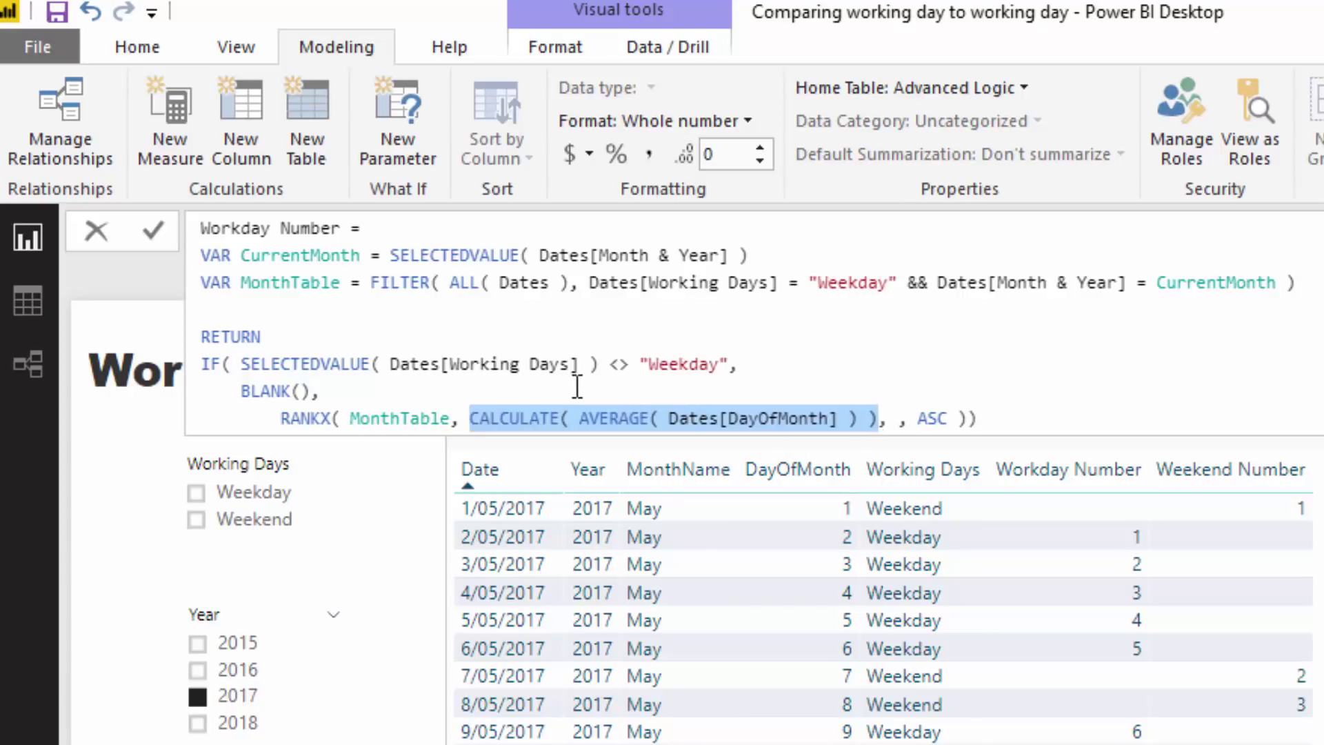
pyautogui.click(571, 418)
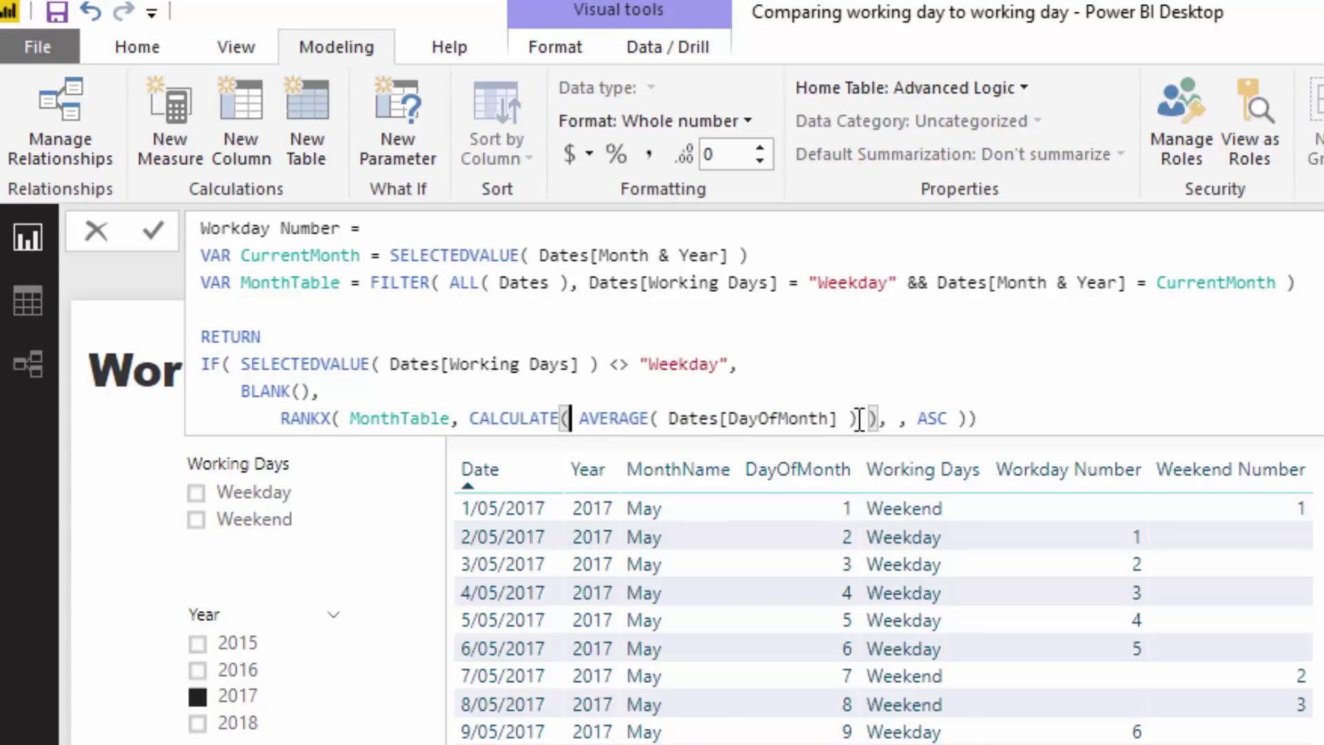
pyautogui.moveTo(858, 418); pyautogui.dragTo(583, 405)
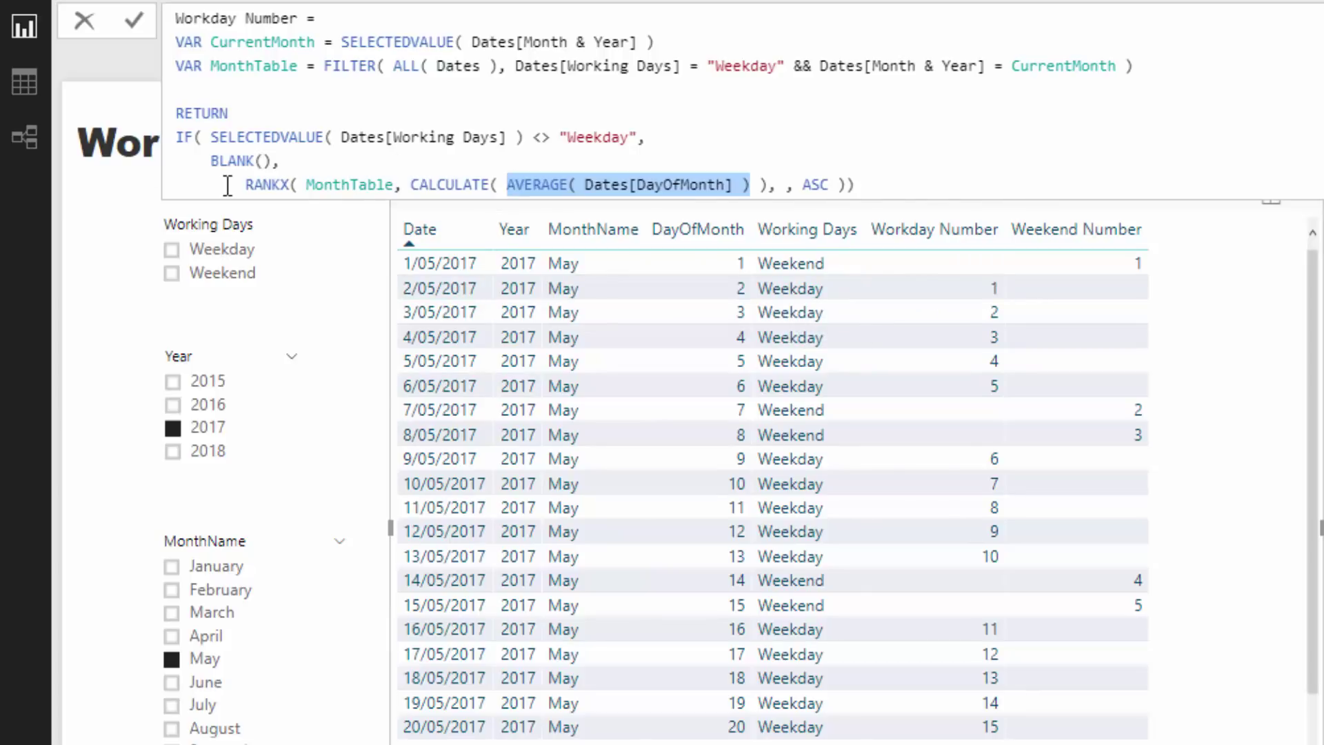
pyautogui.moveTo(830, 184); pyautogui.dragTo(804, 186)
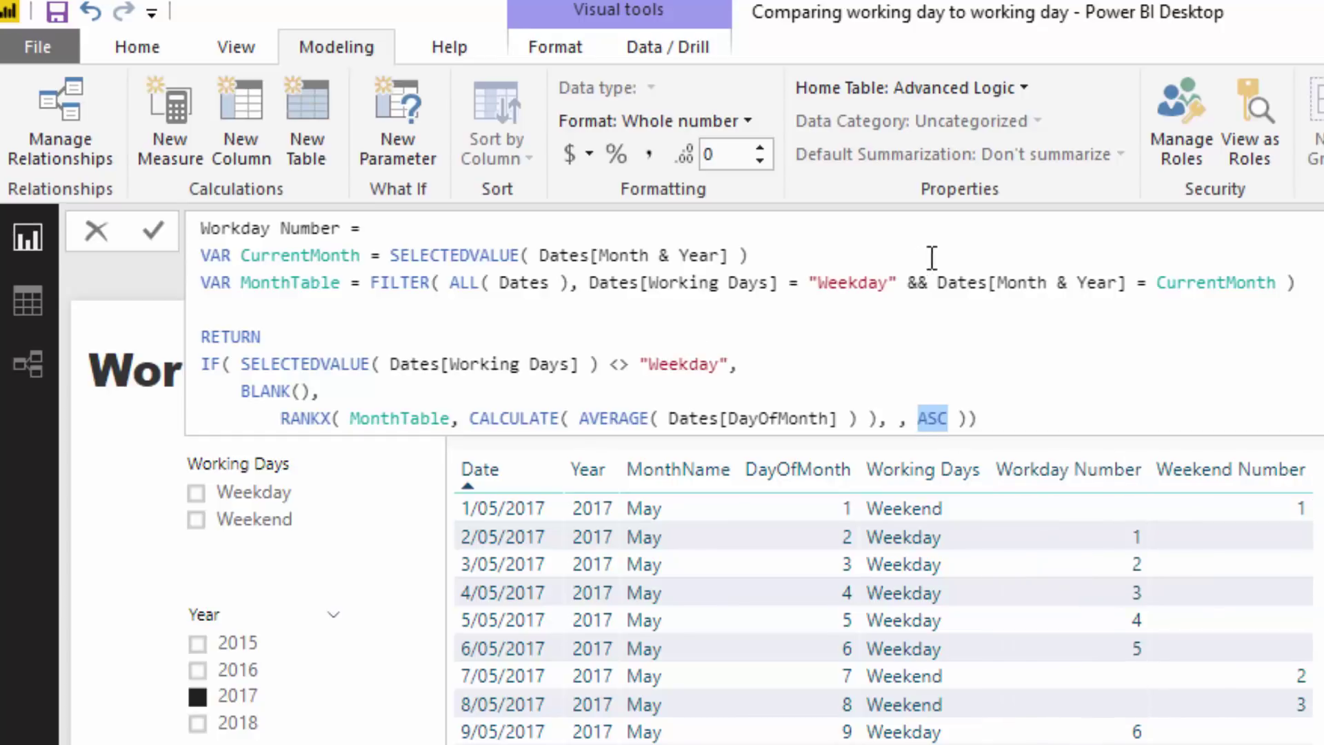
# Step: Clear the formula highlight and mark the Weekend condition in the Weekend Number FILTER line
pyautogui.click(900, 282)
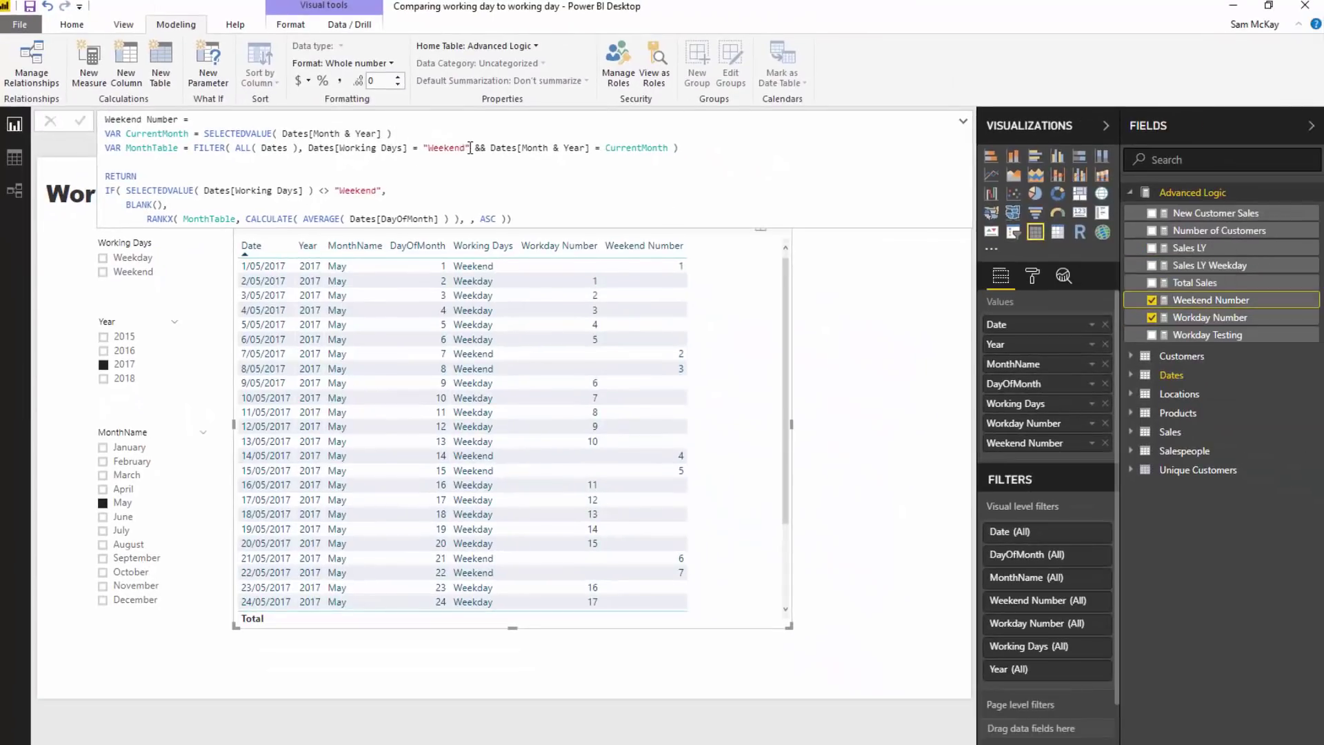
pyautogui.moveTo(471, 148); pyautogui.dragTo(419, 148)
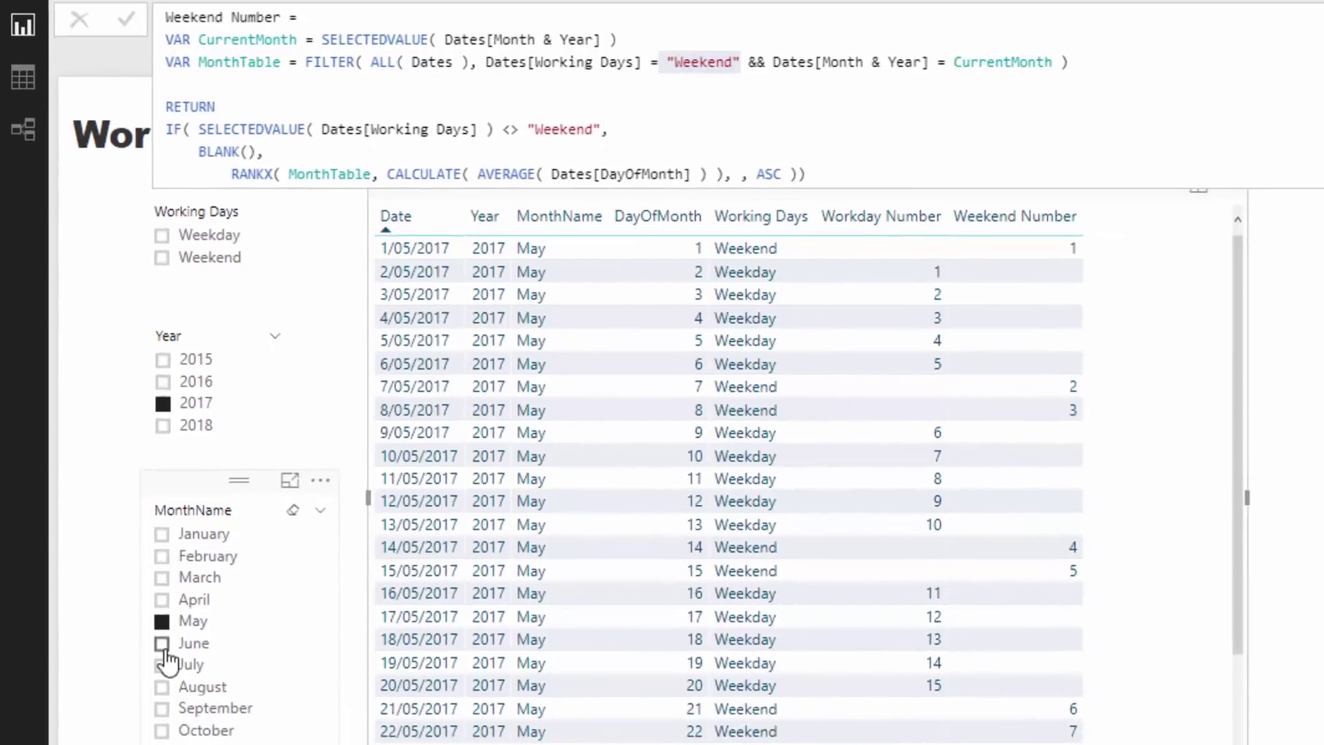
# Step: Step the MonthName slicer from June and July through later months to November 2017
pyautogui.click(163, 644)
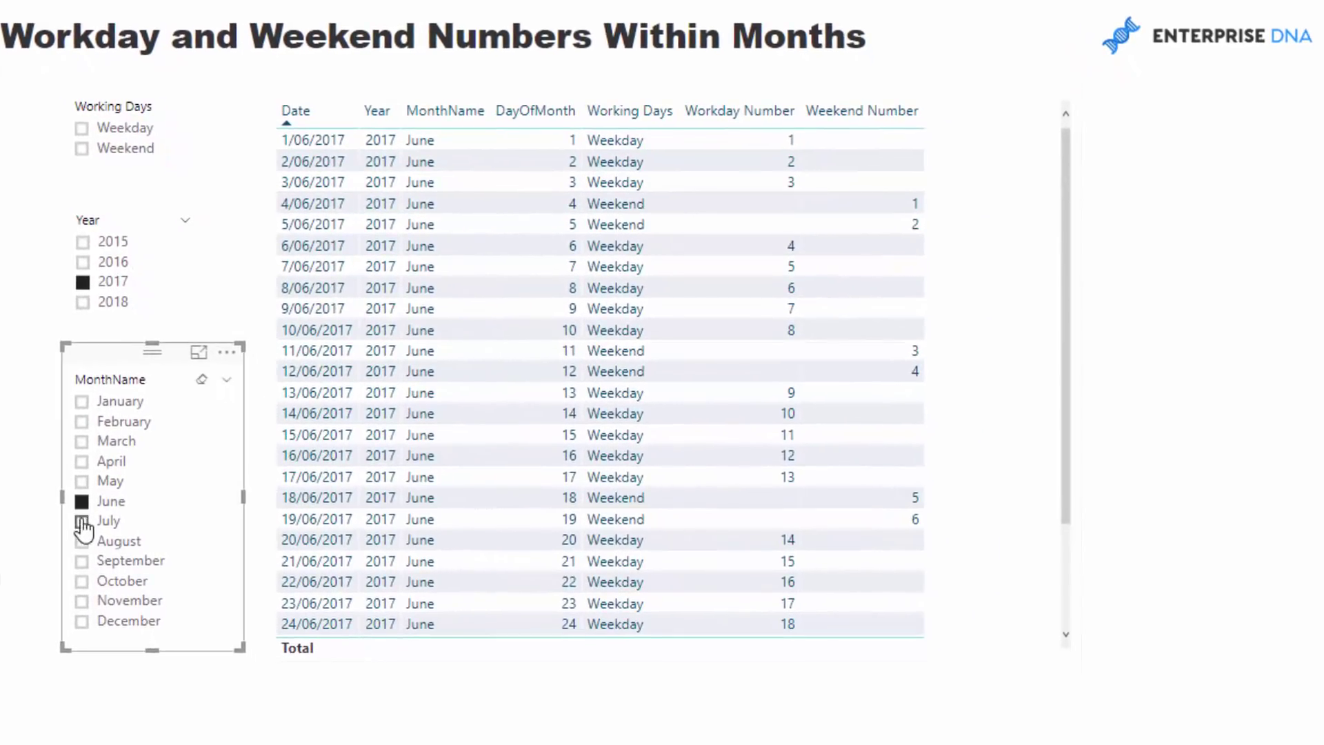
pyautogui.click(82, 523)
pyautogui.click(81, 541)
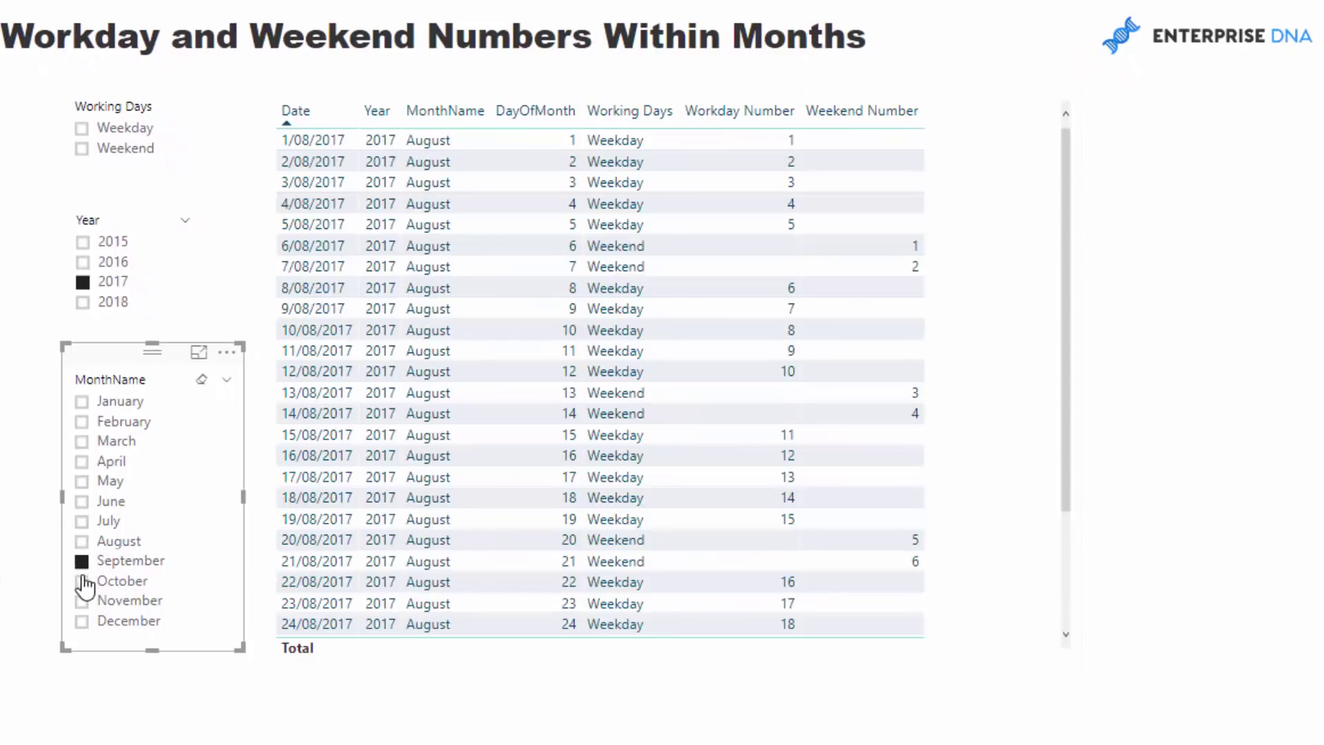
pyautogui.click(82, 580)
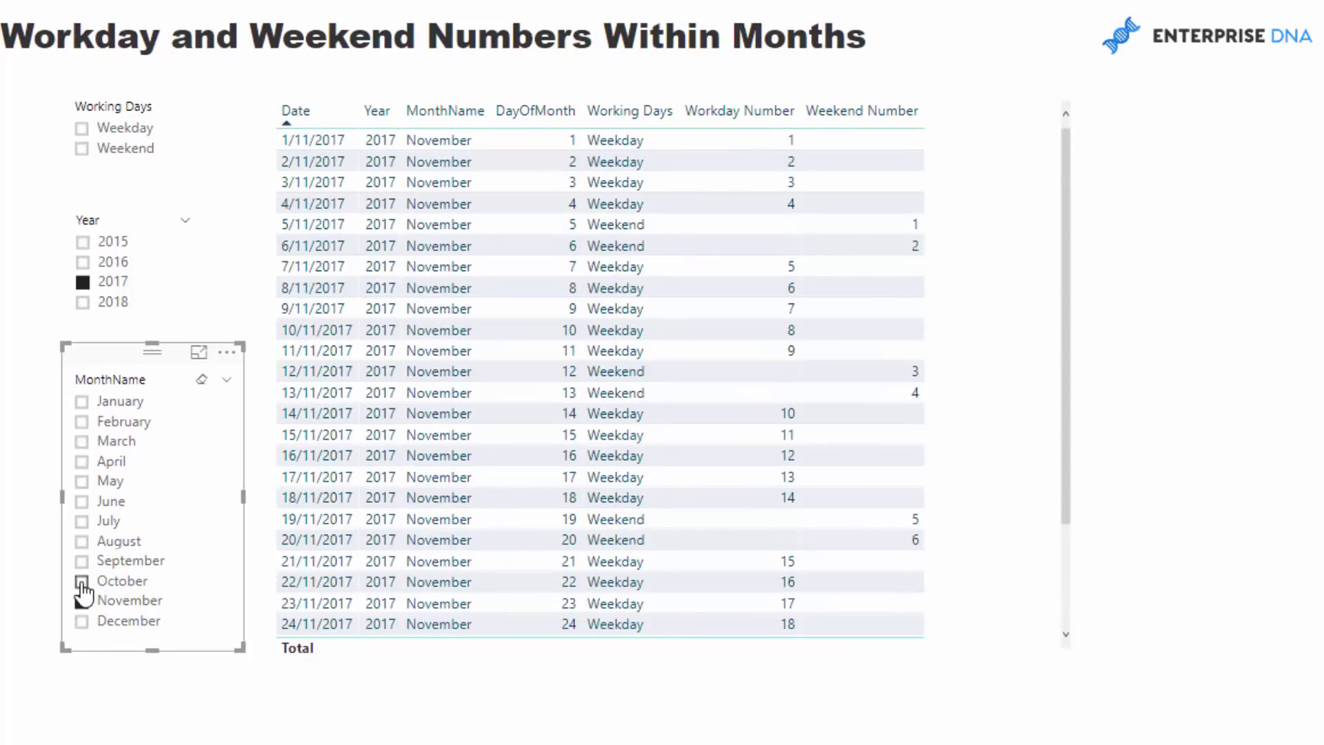
pyautogui.click(82, 581)
pyautogui.click(82, 600)
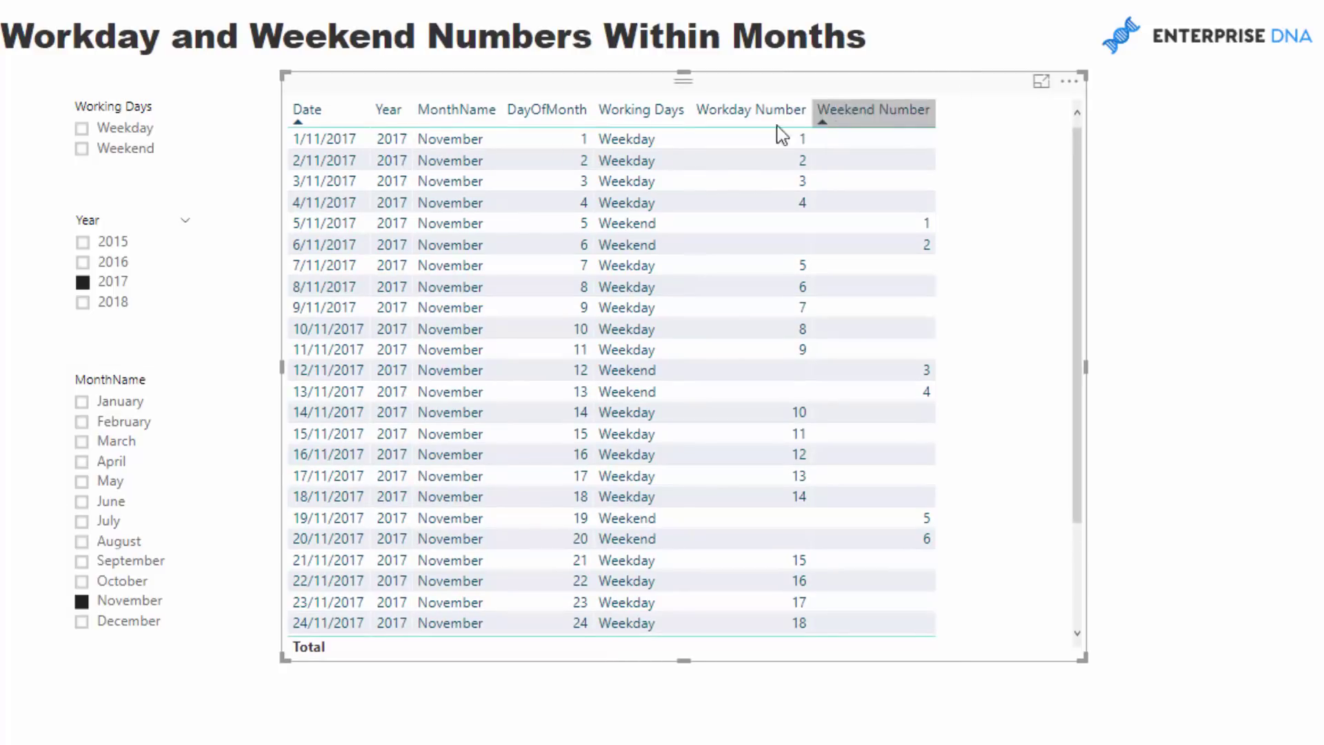
# Step: Select the table, then toggle the 2017 Year filter off and back on
pyautogui.click(727, 145)
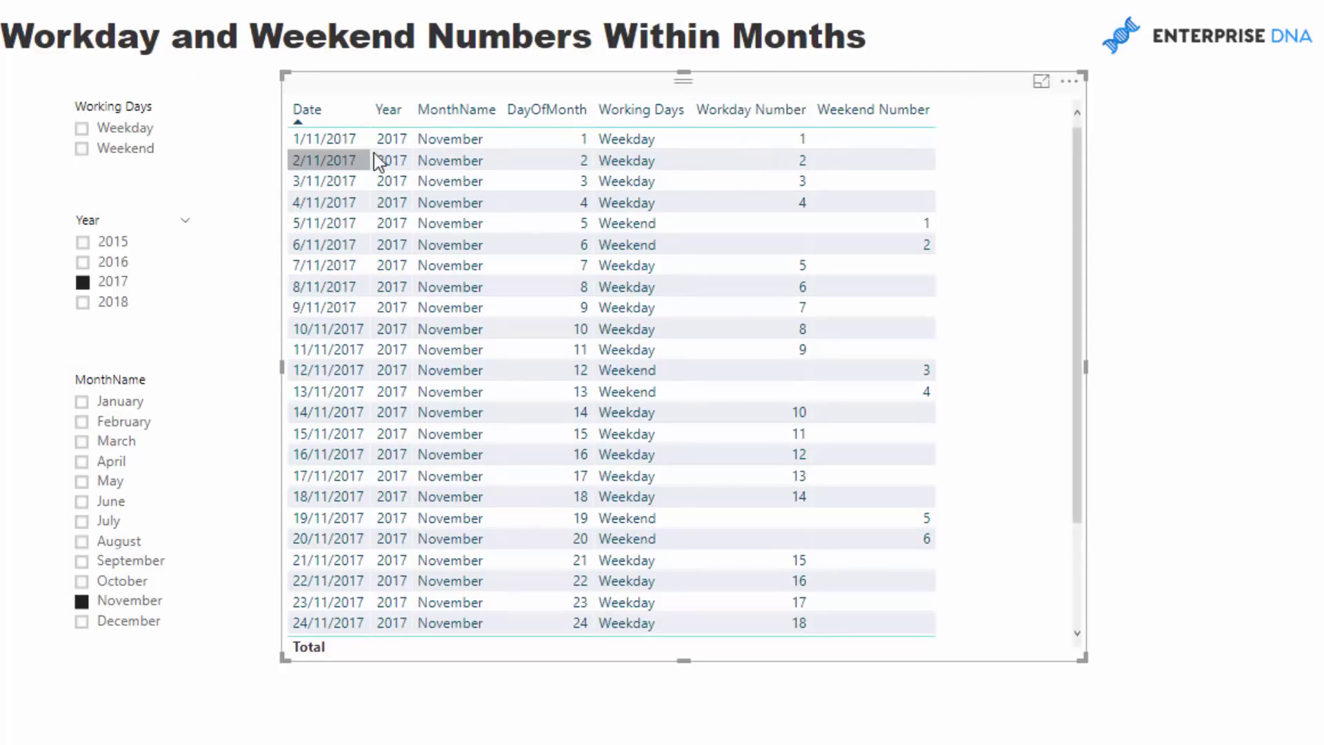
pyautogui.click(81, 263)
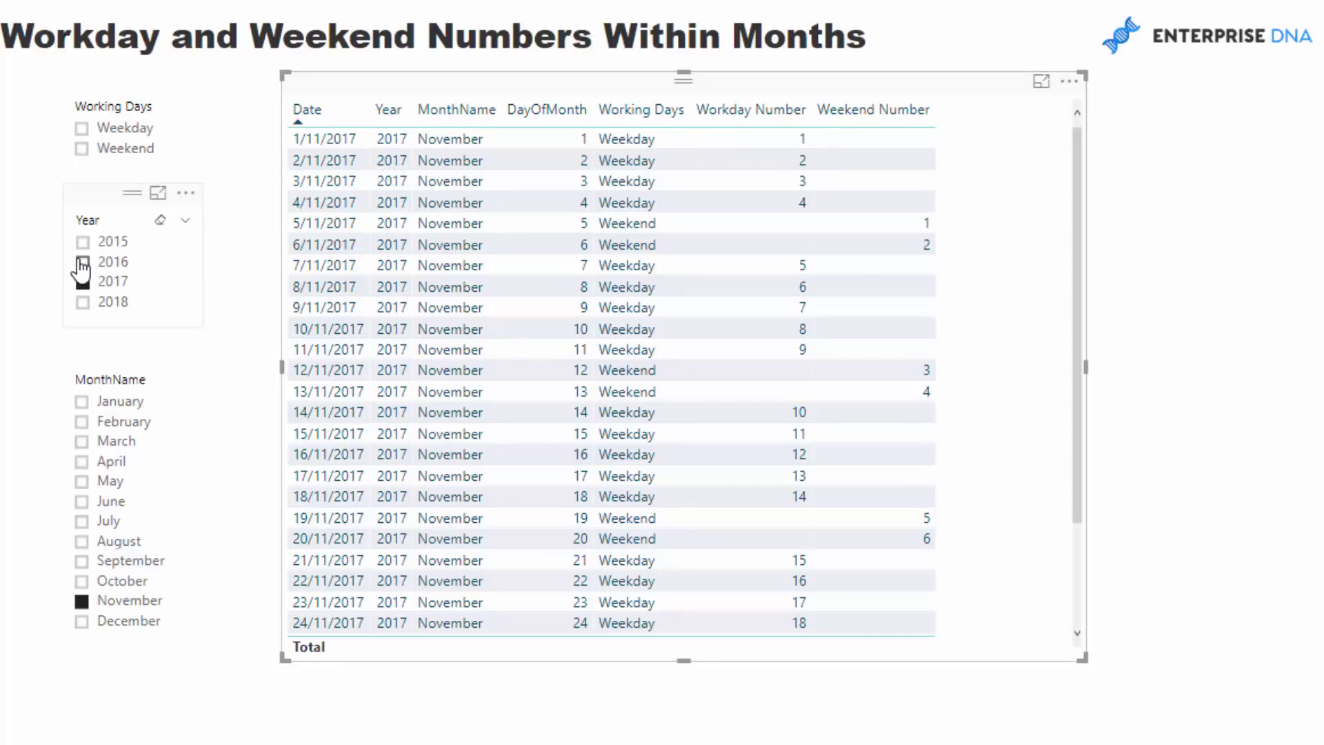
pyautogui.click(82, 280)
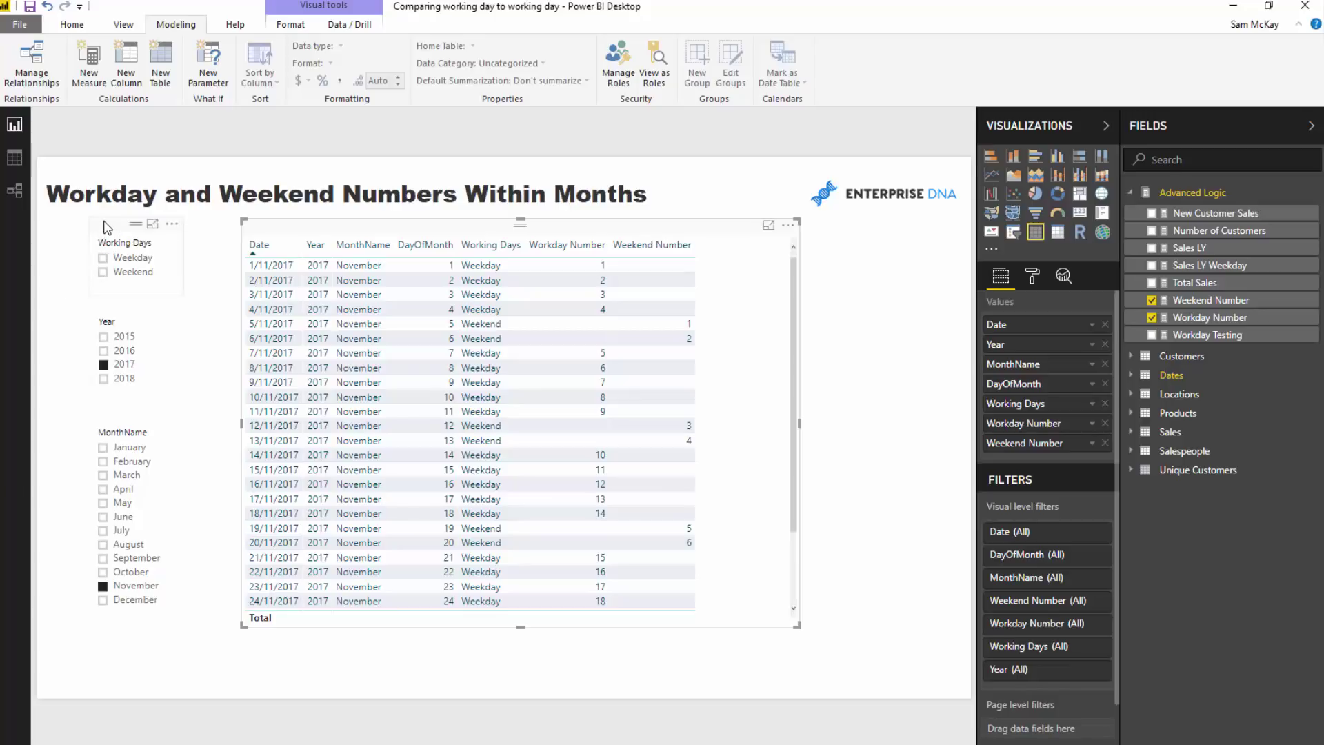
# Step: Filter the Working Days slicer to Weekday, dropping November's weekend rows
pyautogui.moveTo(82, 128)
pyautogui.click(101, 258)
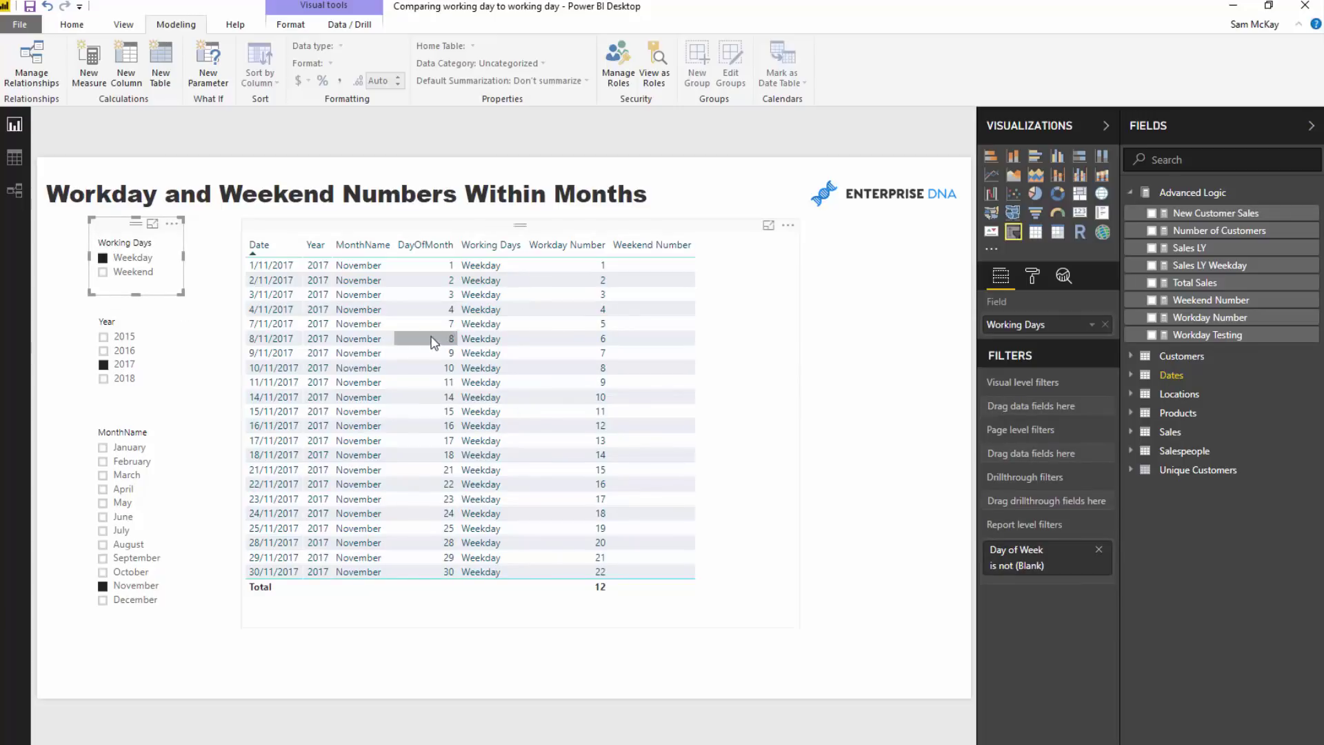